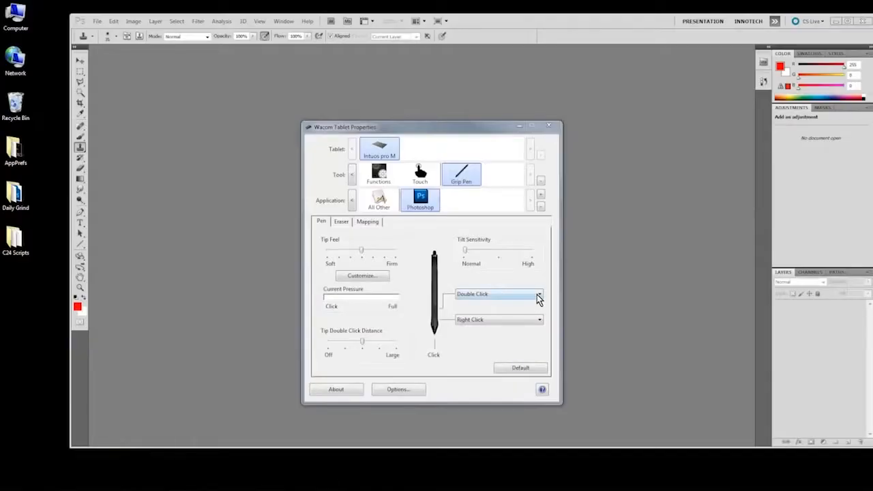
# Step: Choose the Modifier function for the grip pen's upper side button in the Photoshop-specific settings
pyautogui.click(538, 296)
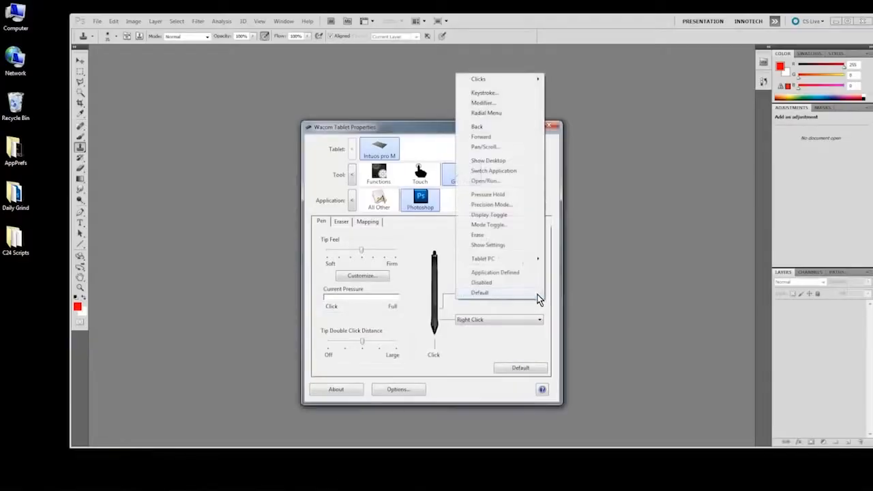
pyautogui.click(482, 103)
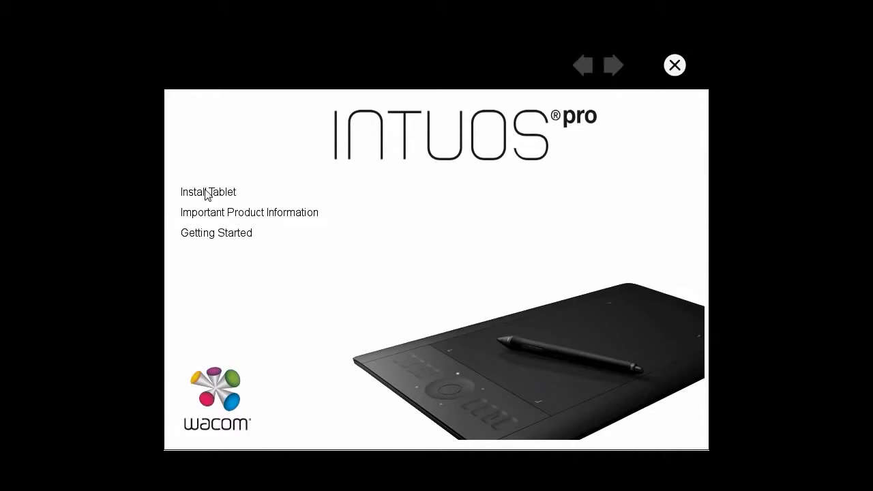
# Step: Start the tablet installation from the Intuos pro installer
pyautogui.click(208, 193)
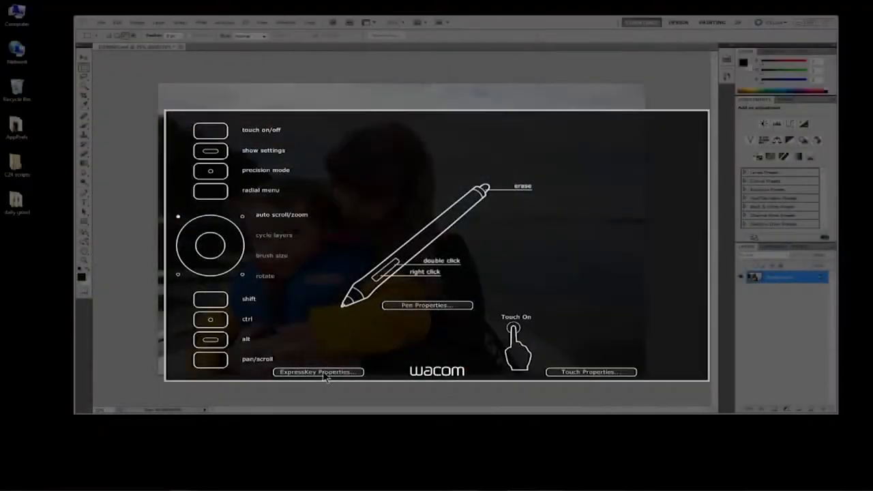
# Step: Open the Wacom tablet settings from the on-screen settings overlay, the Mac System Preferences and the Windows Control Panel
pyautogui.click(325, 374)
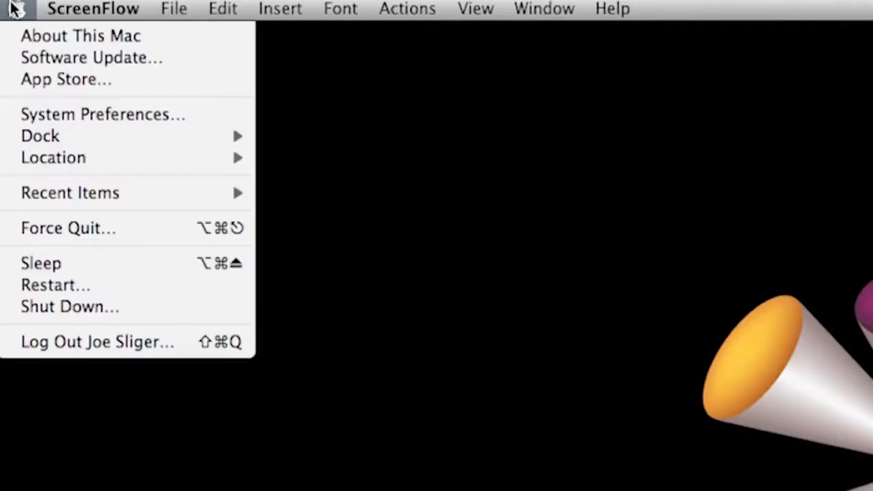
pyautogui.click(94, 117)
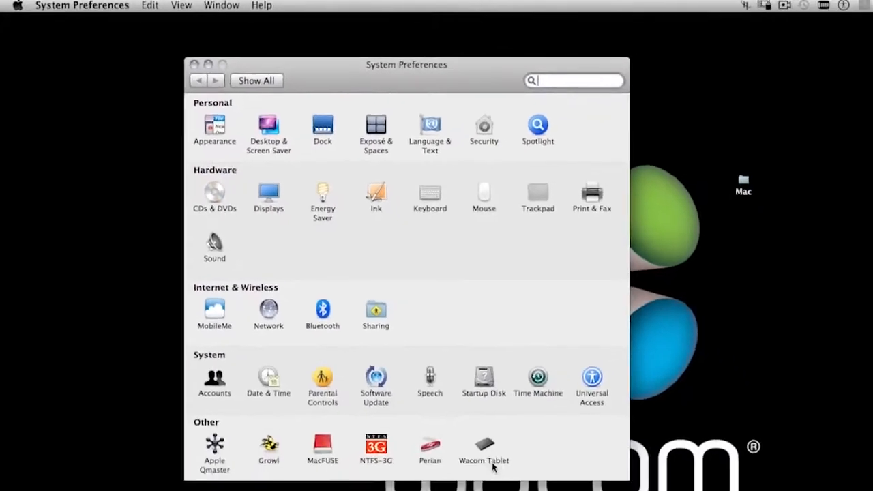
pyautogui.click(492, 464)
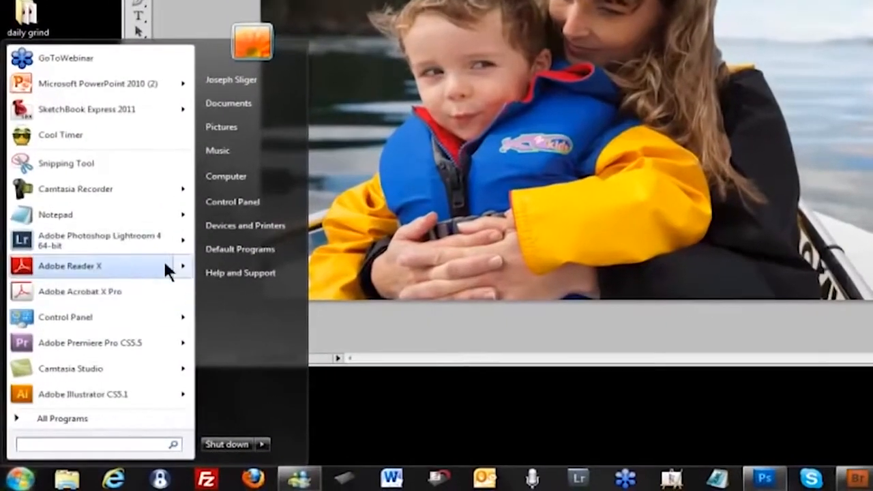
pyautogui.click(233, 201)
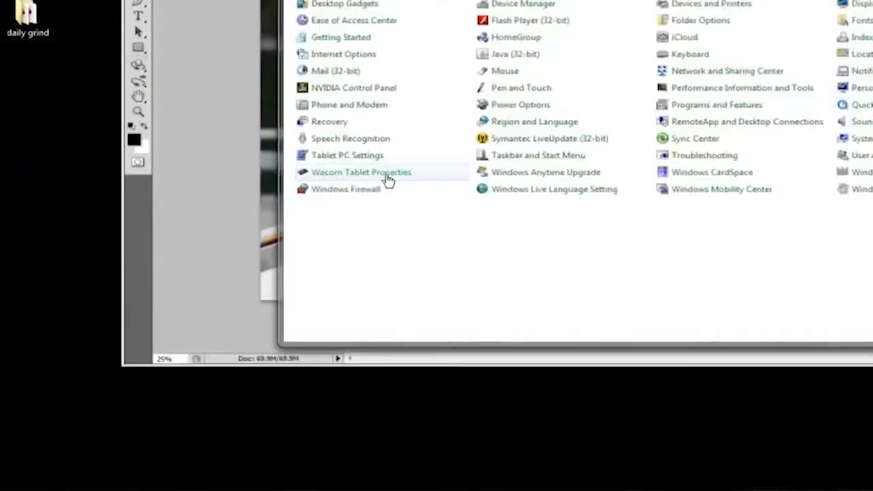
pyautogui.click(341, 215)
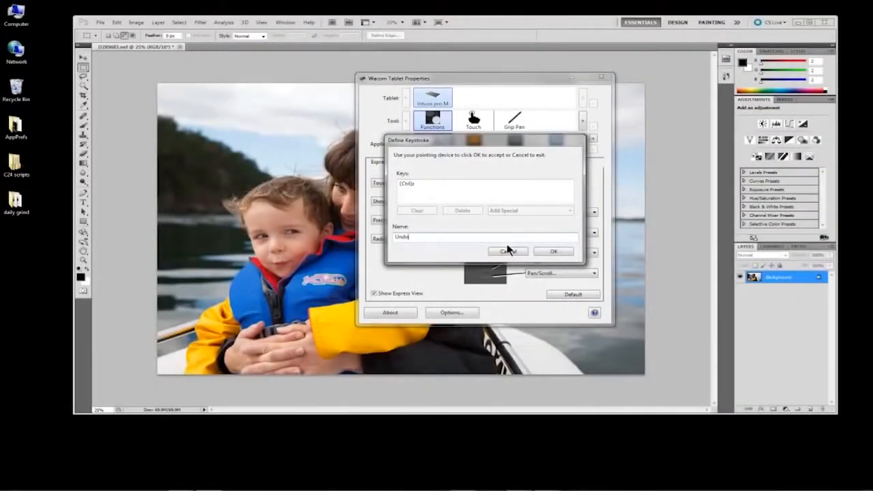
# Step: Assign a Ctrl+Z keystroke named Undo to the ExpressKey that holds the Ctrl modifier, for all other applications
pyautogui.click(549, 252)
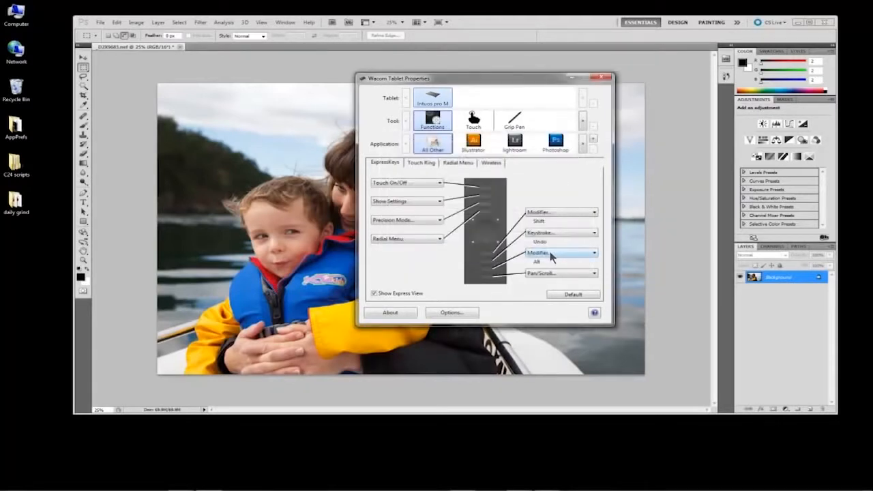
pyautogui.click(594, 234)
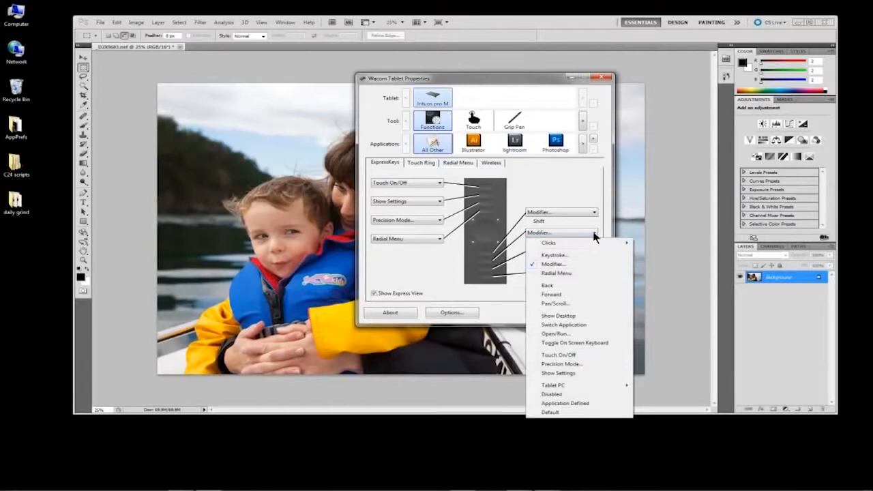
pyautogui.click(564, 255)
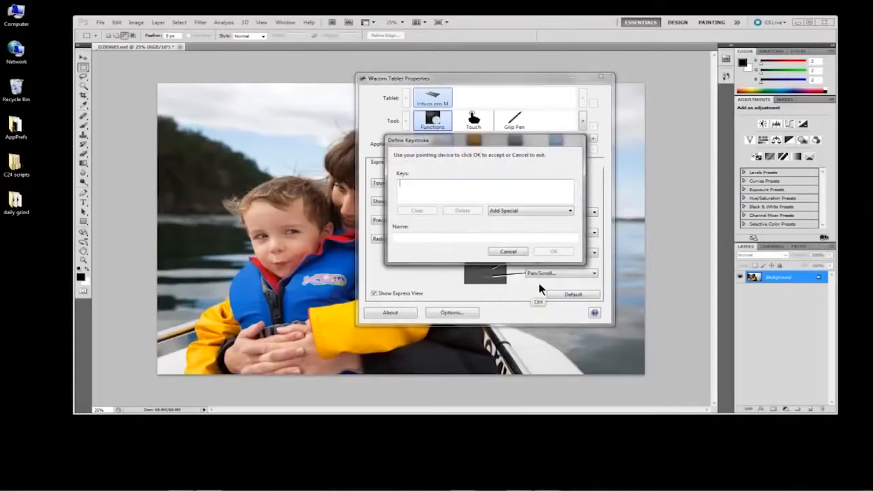
pyautogui.hotkey('ctrl', 'z')
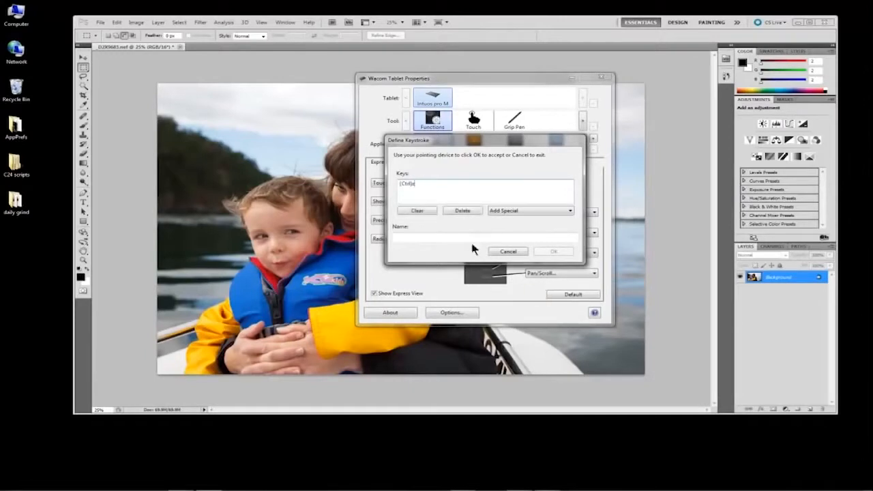
pyautogui.click(469, 236)
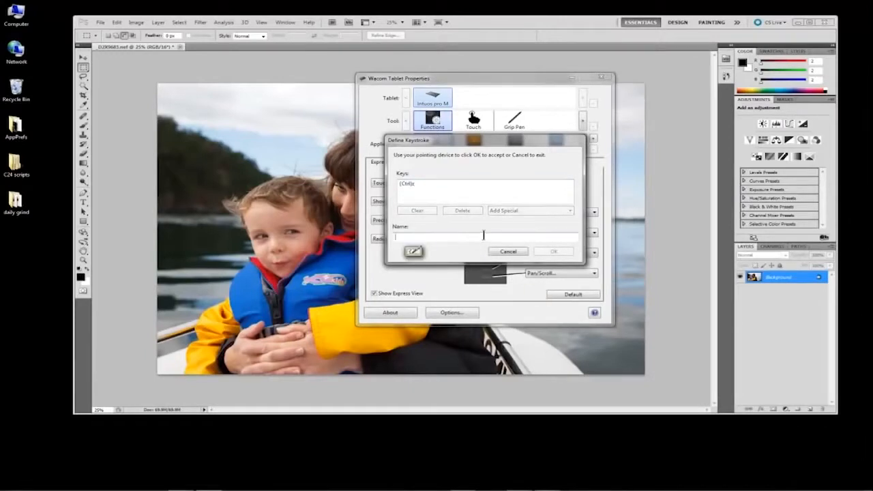
pyautogui.write('U')
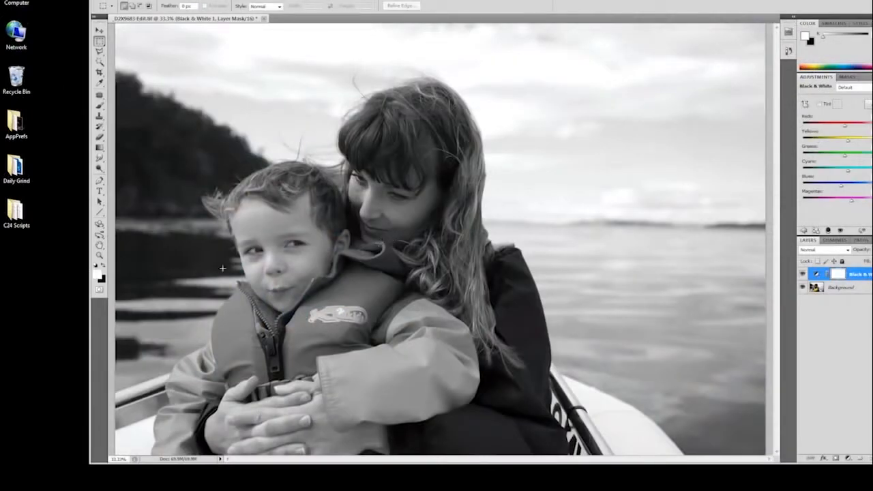
# Step: Undo the last change to the black-and-white boat photo in Photoshop
pyautogui.hotkey('ctrl', 'z')
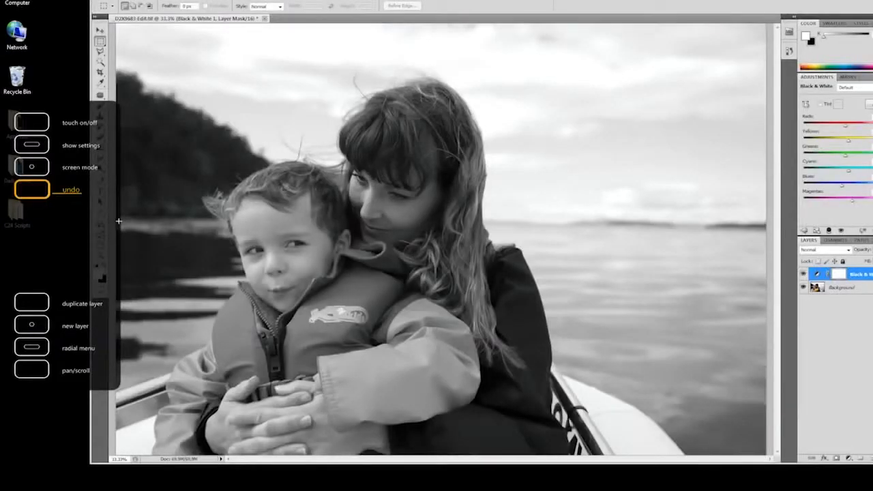
pyautogui.hotkey('ctrl', 'z')
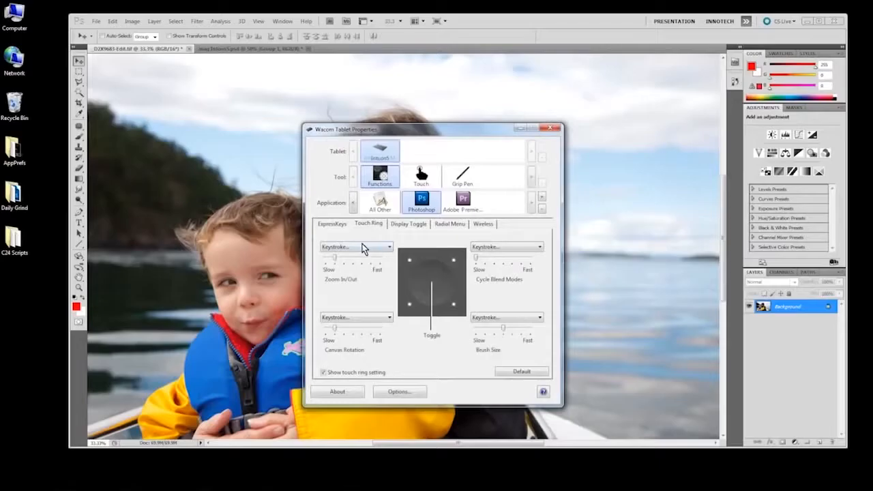
# Step: Set the grip pen's upper side button to the Alt modifier in the Photoshop-specific settings
pyautogui.click(462, 176)
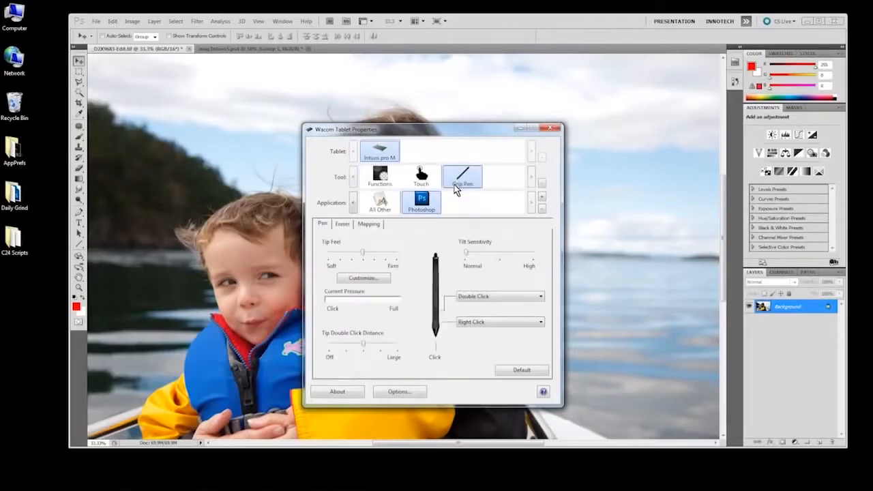
pyautogui.click(526, 301)
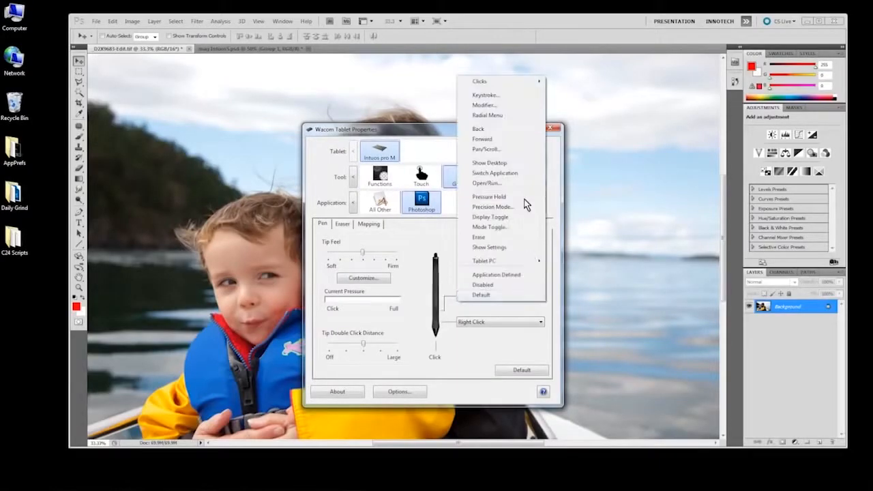
pyautogui.click(484, 106)
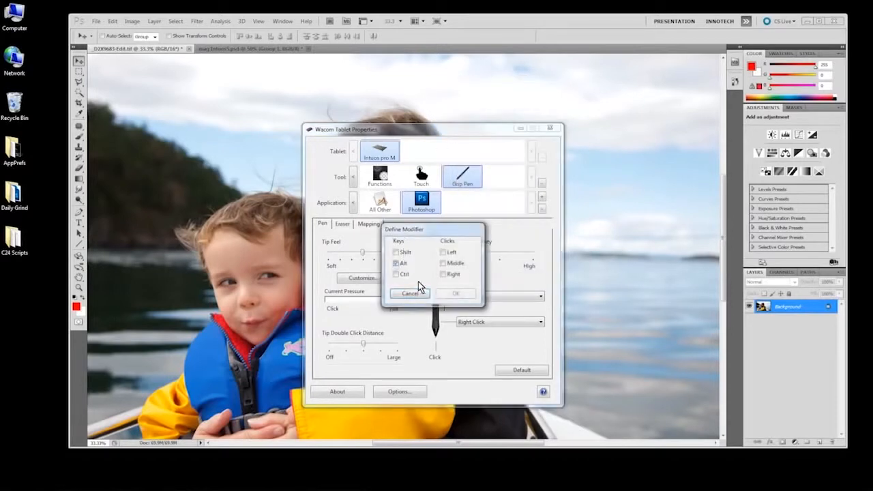
pyautogui.click(456, 293)
pyautogui.click(506, 328)
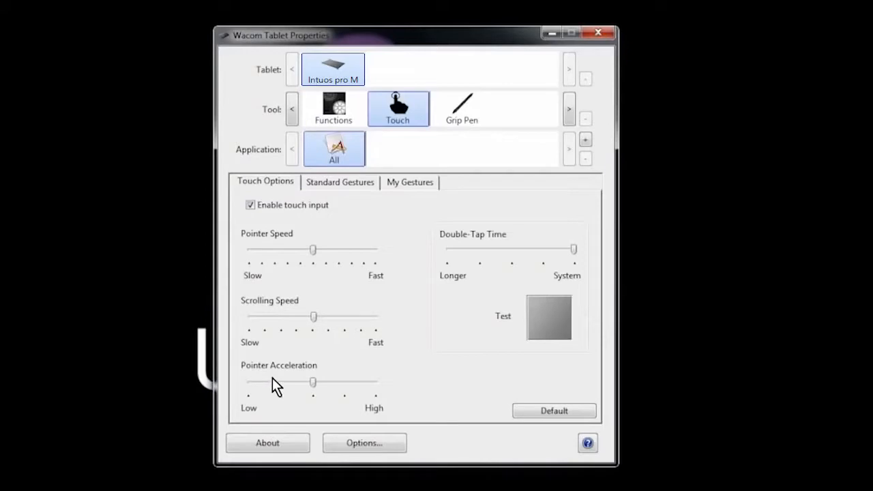
# Step: Adjust the touch pointer speed and test the double-tap time
pyautogui.moveTo(303, 256)
pyautogui.mouseDown()
pyautogui.moveTo(287, 257)
pyautogui.moveTo(312, 257)
pyautogui.mouseUp()
pyautogui.doubleClick(545, 319)
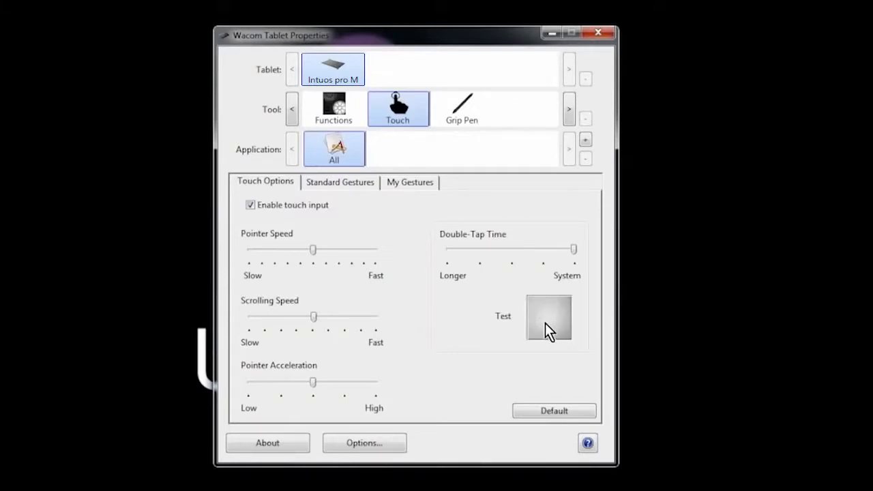
pyautogui.doubleClick(546, 325)
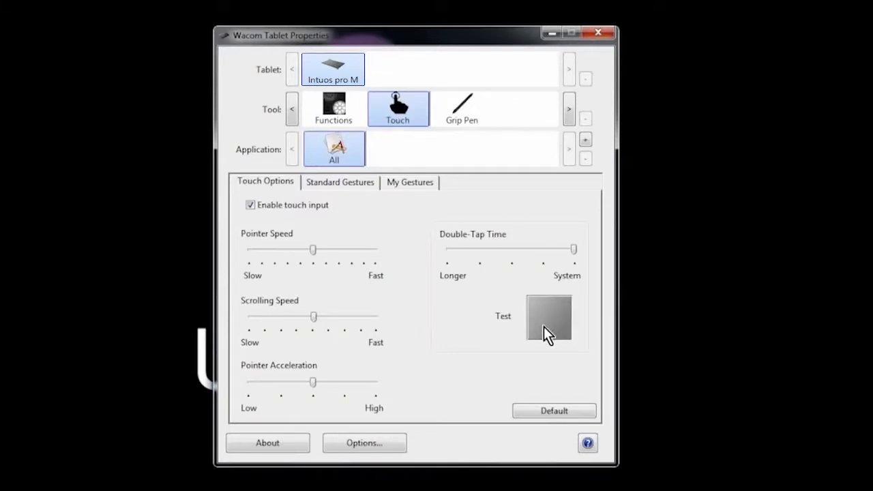
# Step: View the standard gestures and set the custom three-finger tap and hold gesture to Open/Run
pyautogui.click(339, 184)
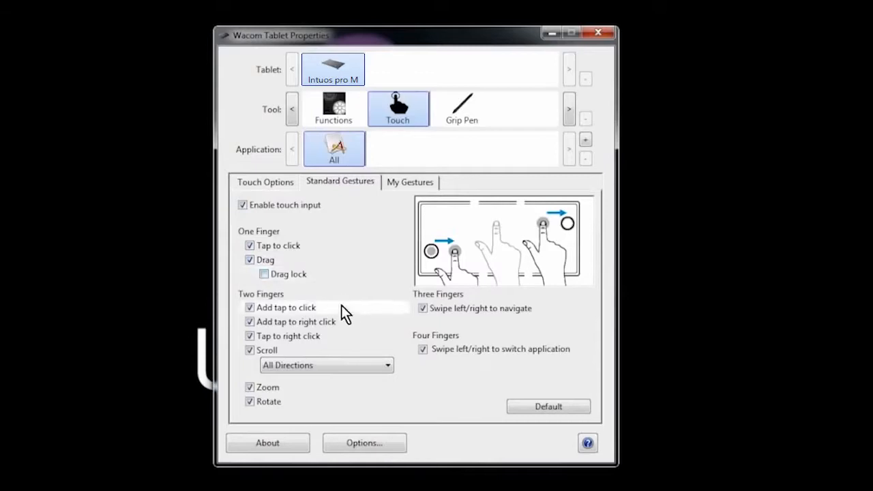
pyautogui.click(401, 184)
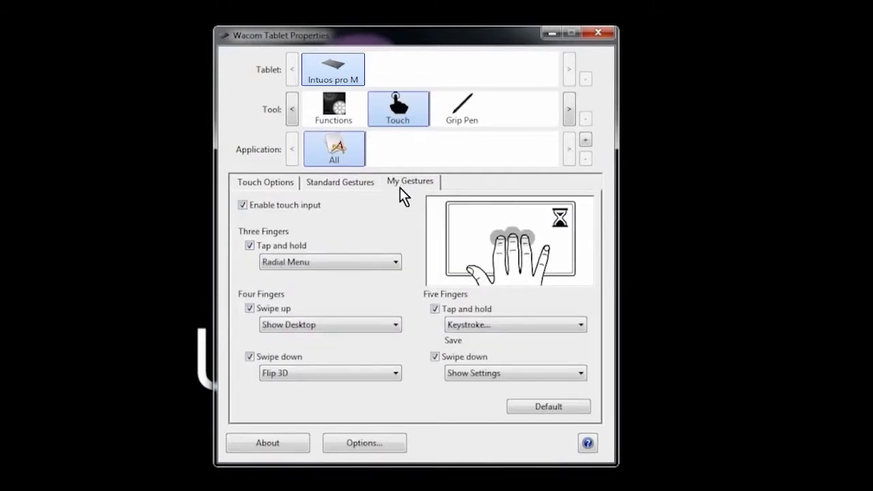
pyautogui.click(393, 265)
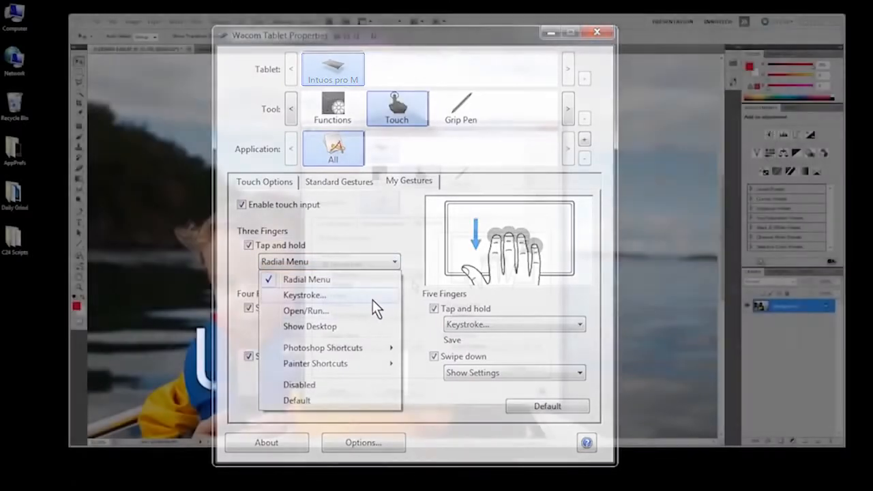
pyautogui.click(373, 310)
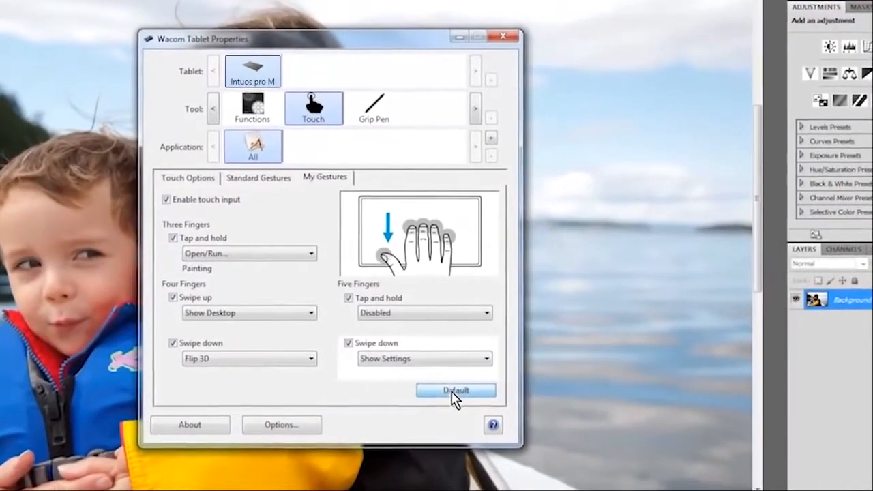
# Step: Restore the custom touch gestures to their defaults and return to the standard gestures
pyautogui.click(454, 394)
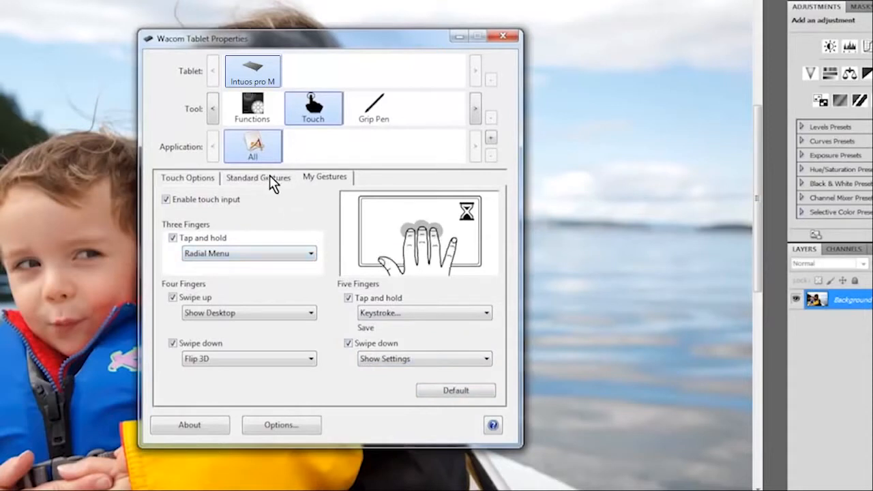
pyautogui.click(271, 181)
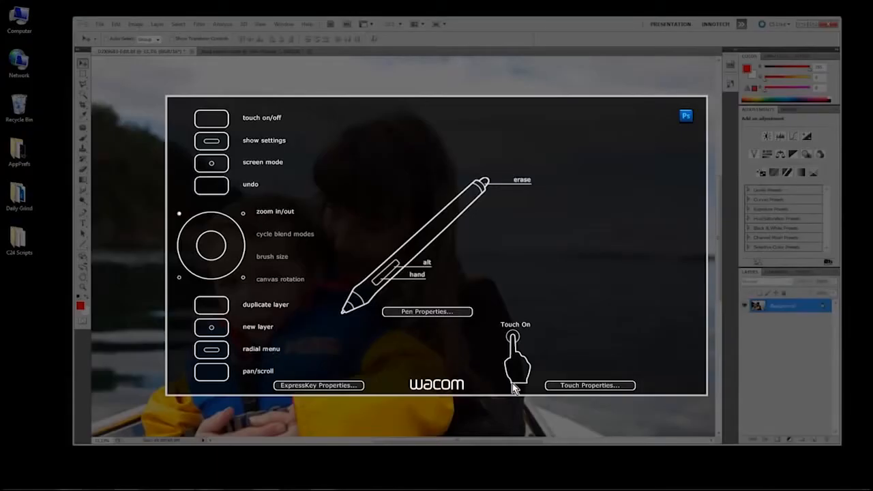
# Step: Open the touch properties from the settings overlay and switch touch input off and back on
pyautogui.click(572, 387)
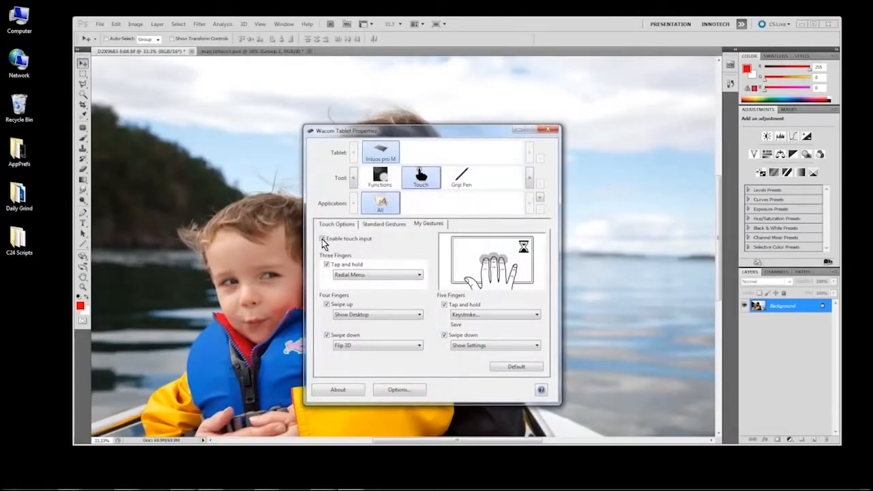
pyautogui.click(322, 238)
pyautogui.click(322, 238)
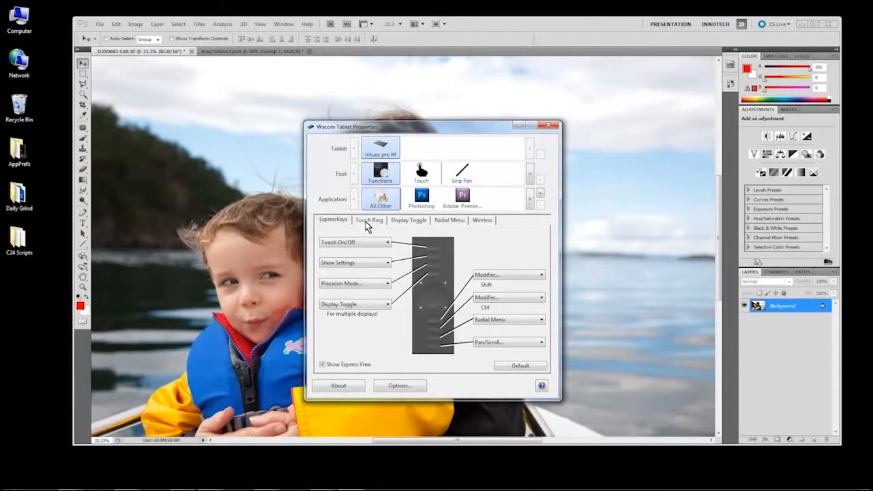
# Step: View the Touch Ring settings and the Touch tool's settings in the tablet properties
pyautogui.click(369, 222)
pyautogui.click(421, 175)
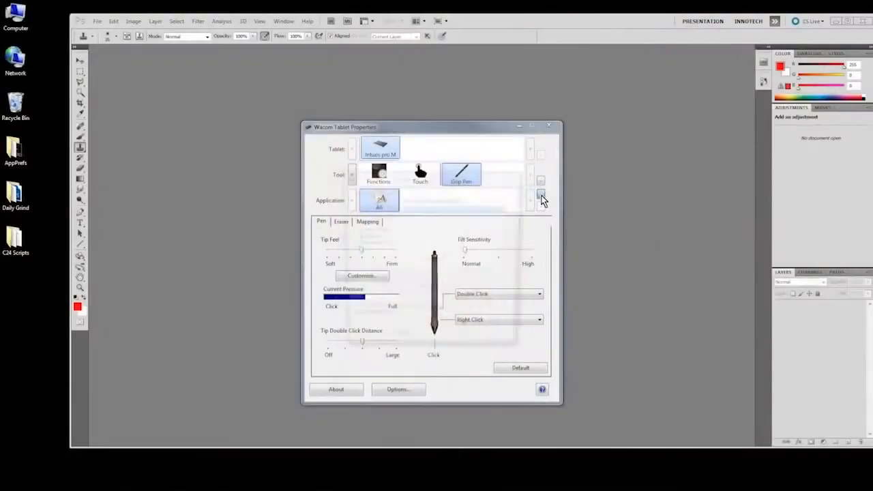
# Step: Select Photoshop as the application for which to add custom grip pen settings
pyautogui.click(541, 197)
pyautogui.click(368, 244)
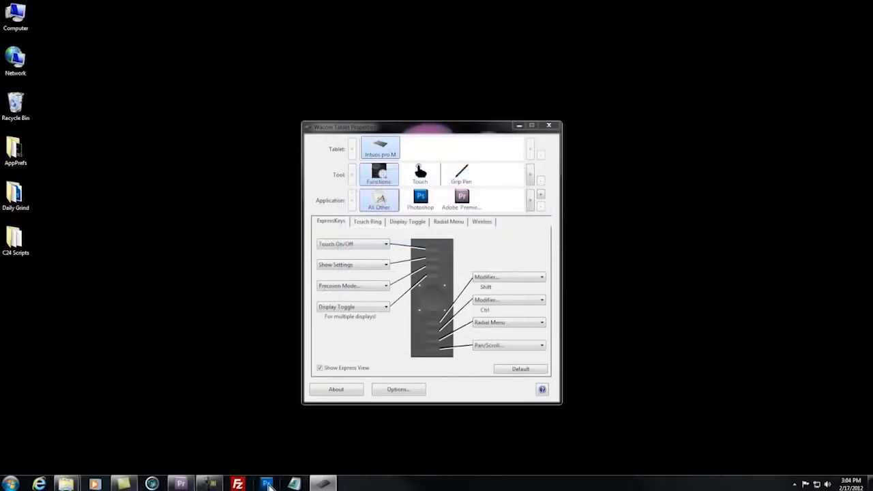
# Step: Add Photoshop as an application with its own custom settings for the Grip Pen
pyautogui.click(268, 483)
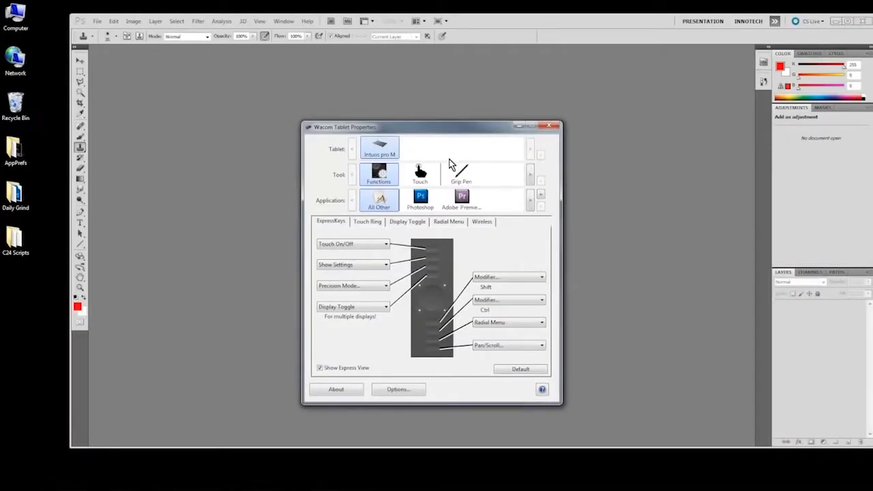
pyautogui.click(460, 174)
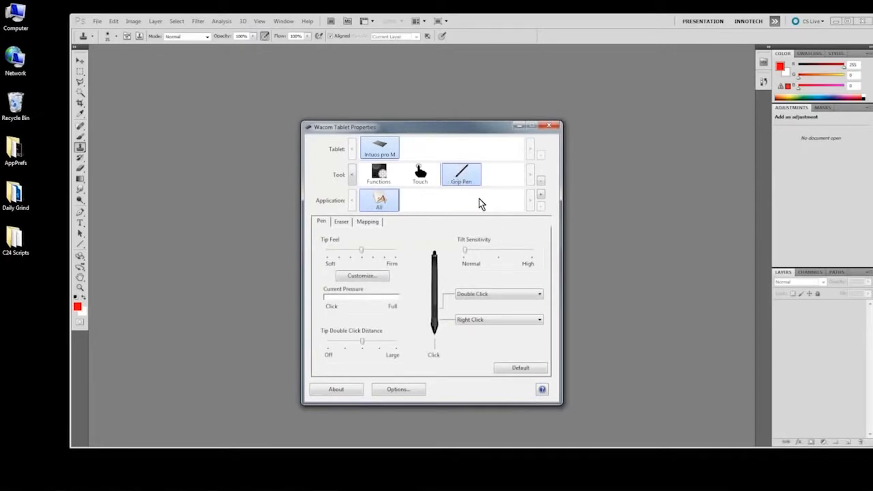
pyautogui.click(541, 195)
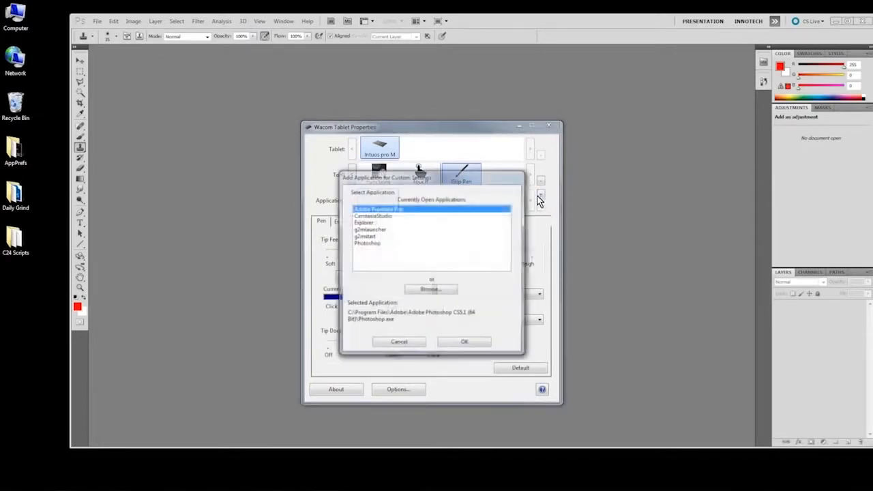
pyautogui.click(367, 244)
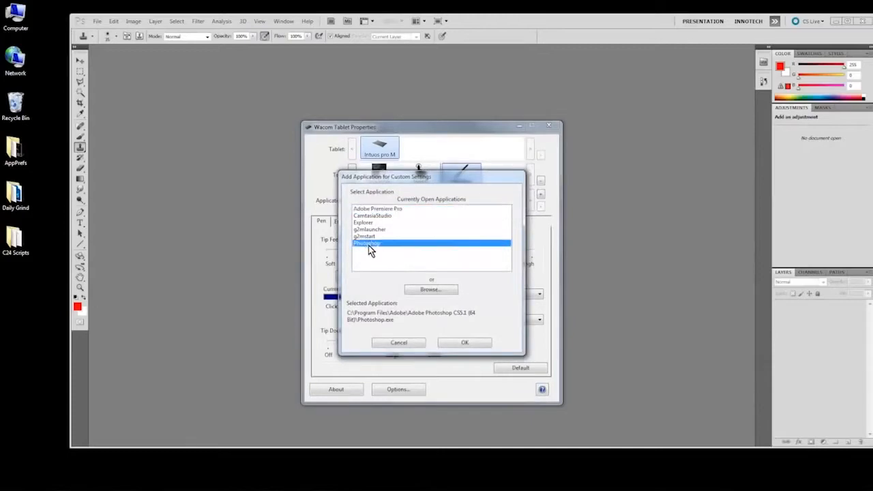
pyautogui.click(448, 342)
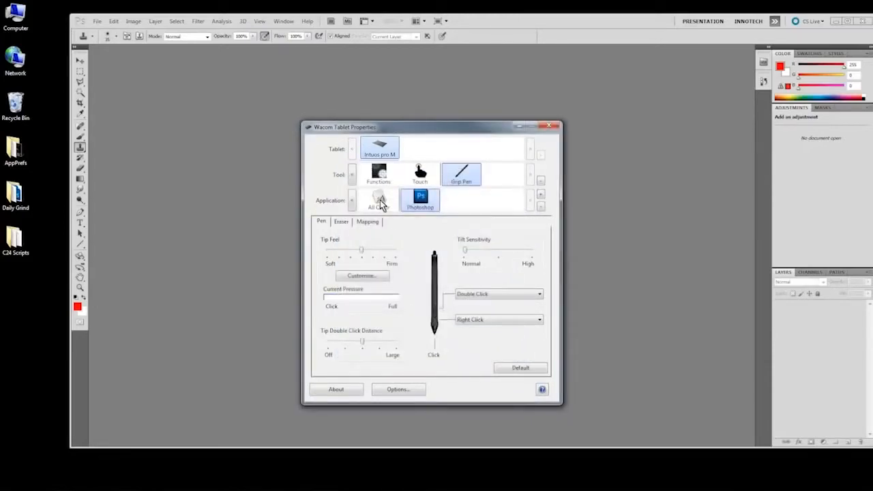
# Step: In the Grip Pen settings for Photoshop, assign the Alt modifier to the pen's upper side switch
pyautogui.click(380, 202)
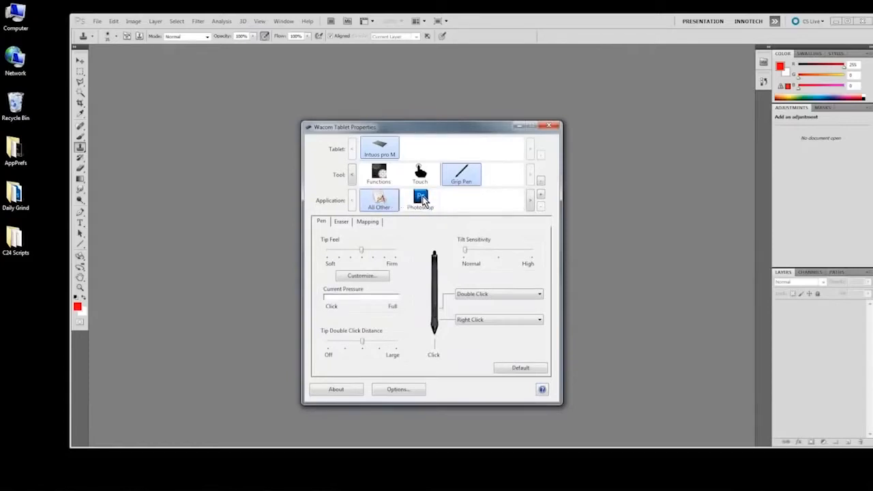
pyautogui.click(421, 199)
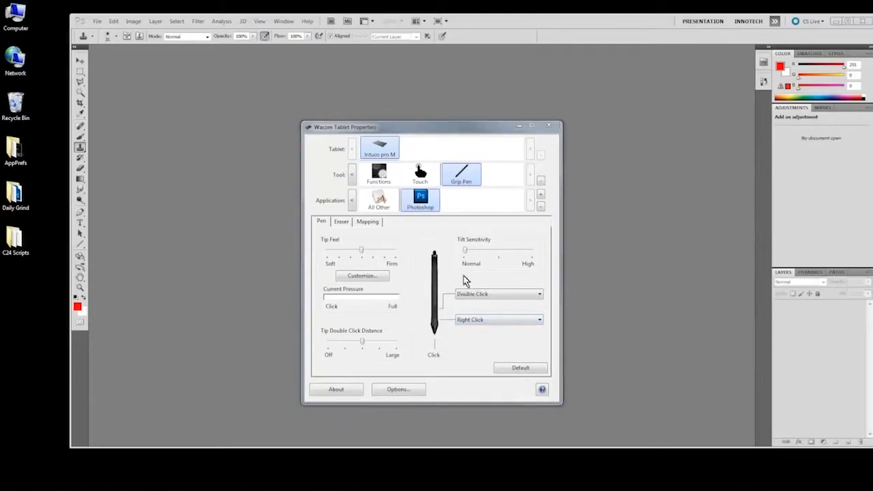
pyautogui.click(538, 297)
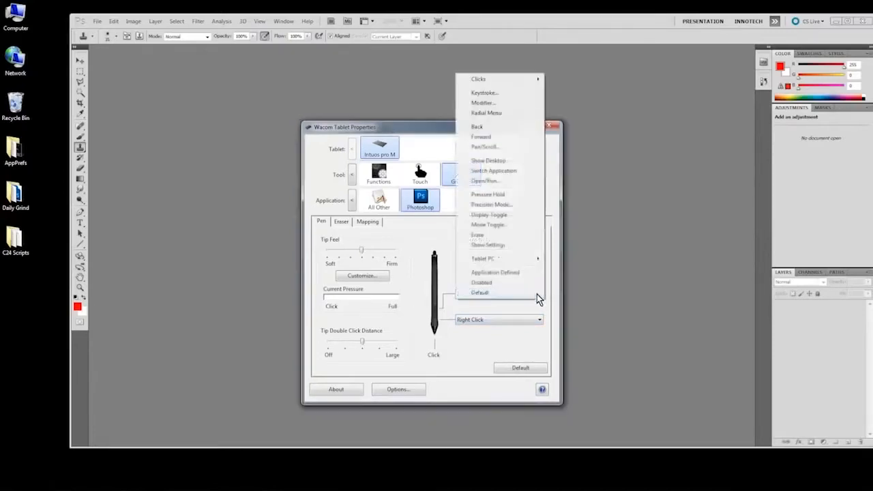
pyautogui.click(477, 103)
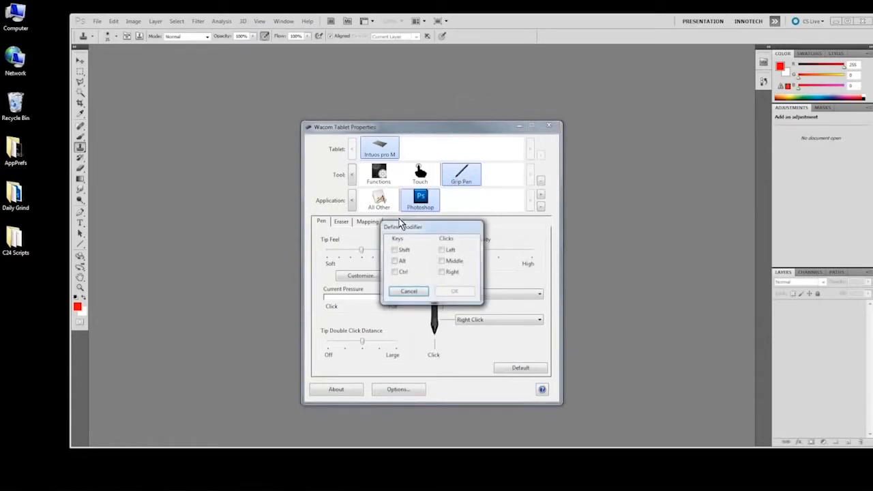
pyautogui.click(397, 261)
pyautogui.click(454, 293)
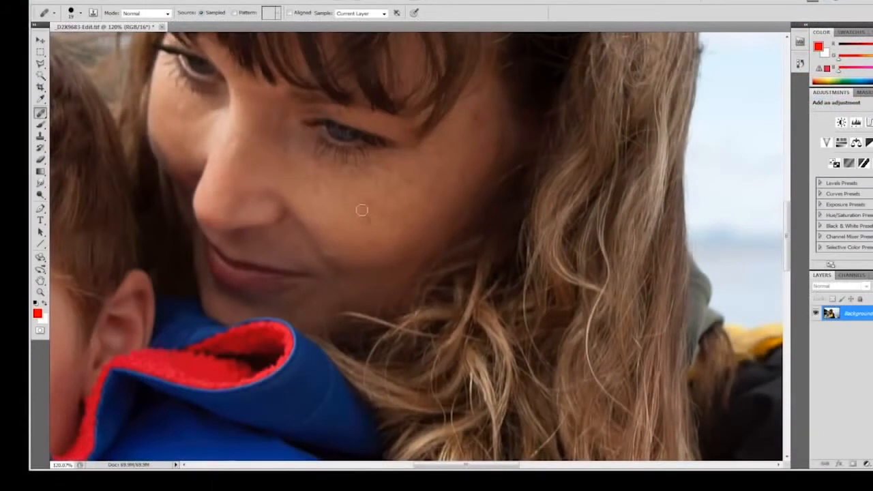
# Step: Sample a skin tone from the woman's cheek with the Brush tool and switch to the Clone Stamp tool
pyautogui.click(40, 124)
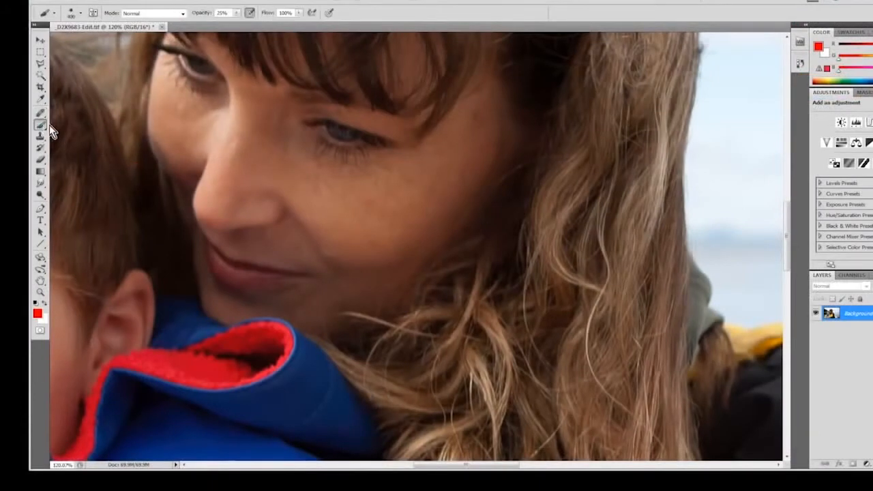
pyautogui.press('alt')
pyautogui.keyDown('alt'); pyautogui.click(373, 199); pyautogui.keyUp('alt')
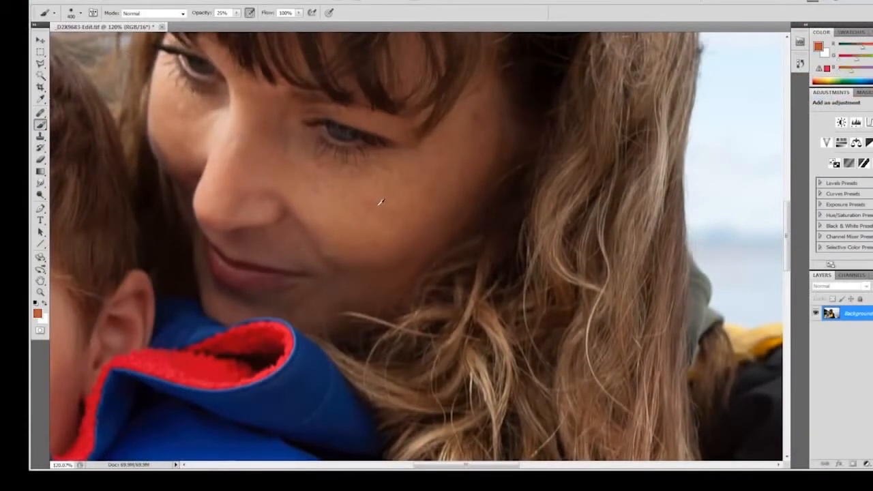
pyautogui.click(41, 136)
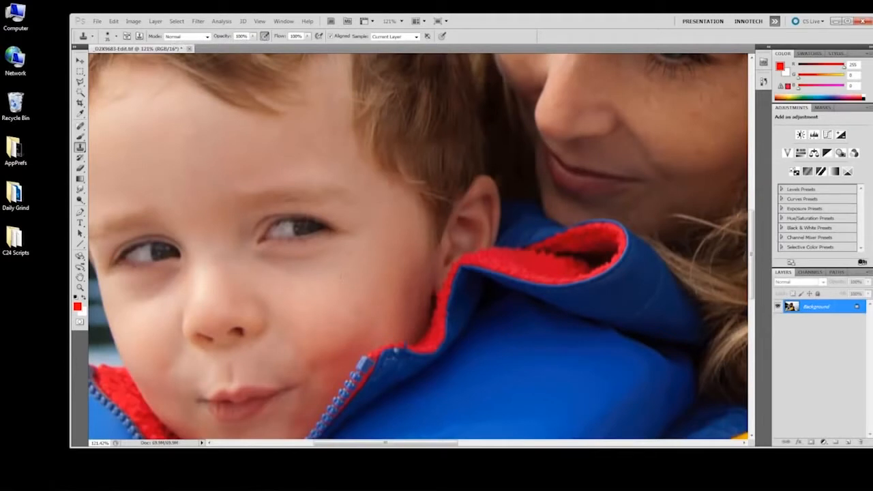
# Step: Assign the Radial Menu to the Grip Pen's lower side switch for Photoshop and choose Opacity from the radial menu
pyautogui.click(538, 321)
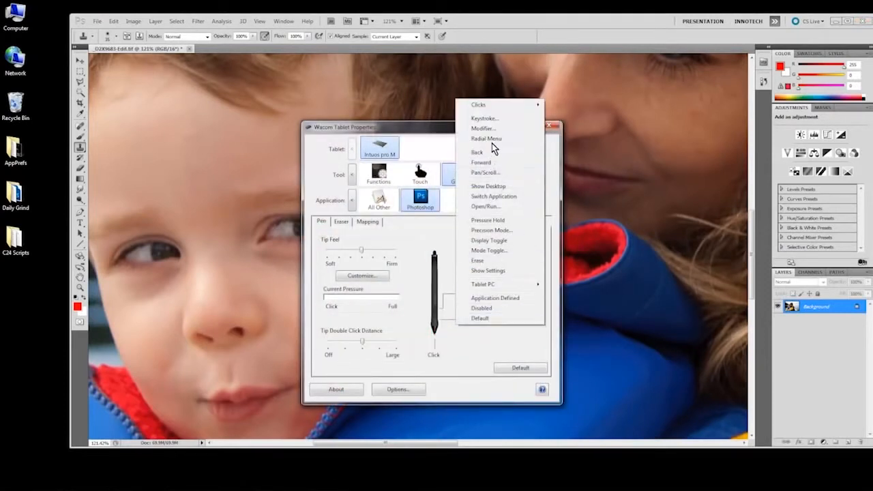
pyautogui.click(489, 138)
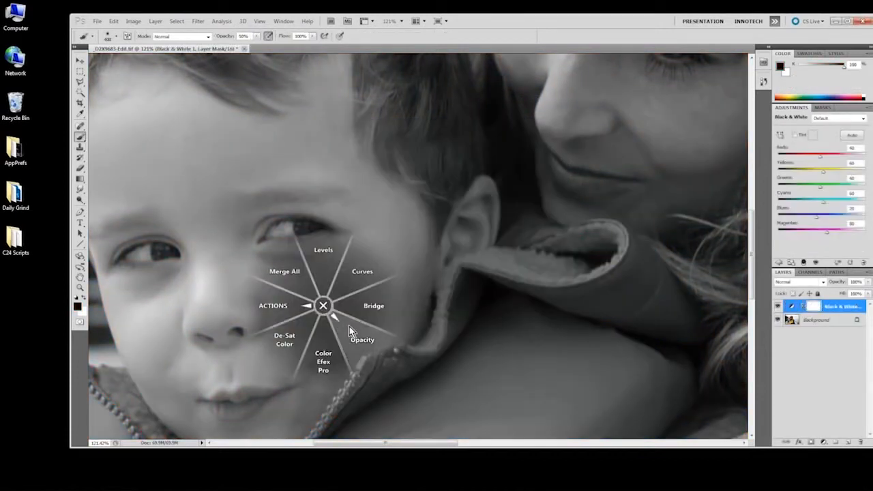
pyautogui.click(358, 335)
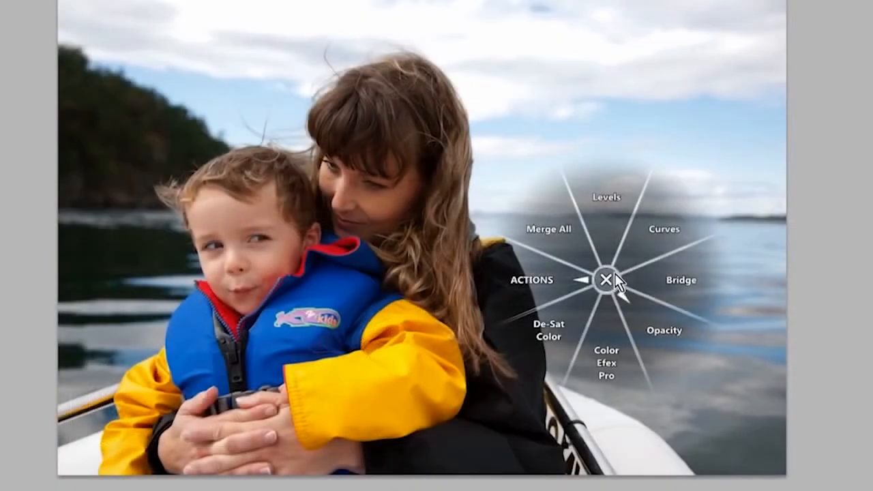
# Step: Use the radial menu to add a Black & White adjustment layer over the boat photo, accepting the default layer options
pyautogui.click(563, 292)
pyautogui.click(614, 238)
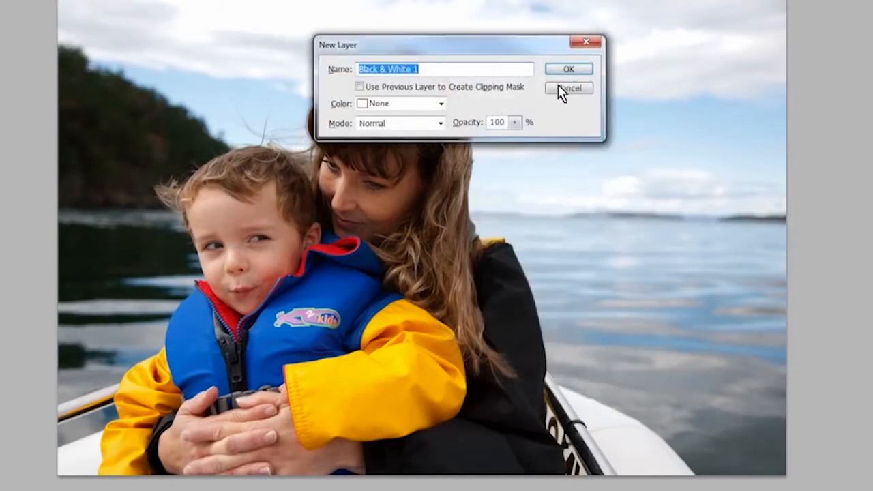
pyautogui.click(573, 71)
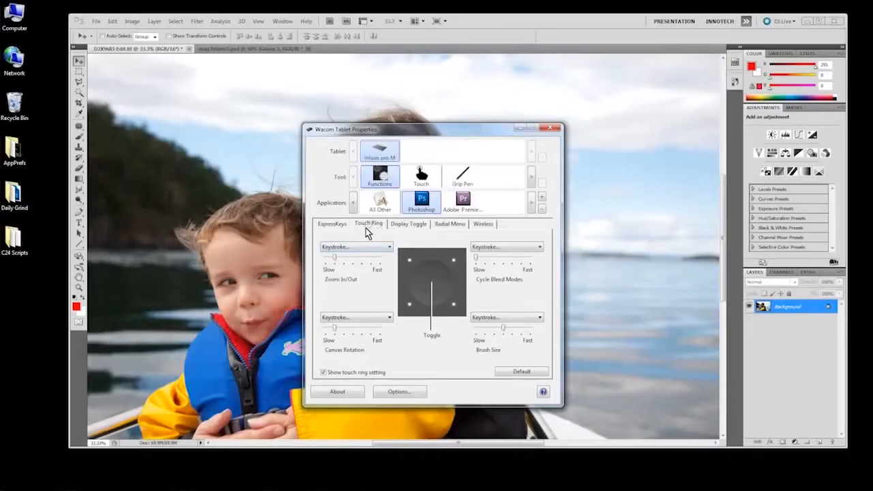
# Step: Set the Grip Pen's upper side switch for Photoshop to the Alt modifier and open the lower side switch's function choices
pyautogui.click(462, 176)
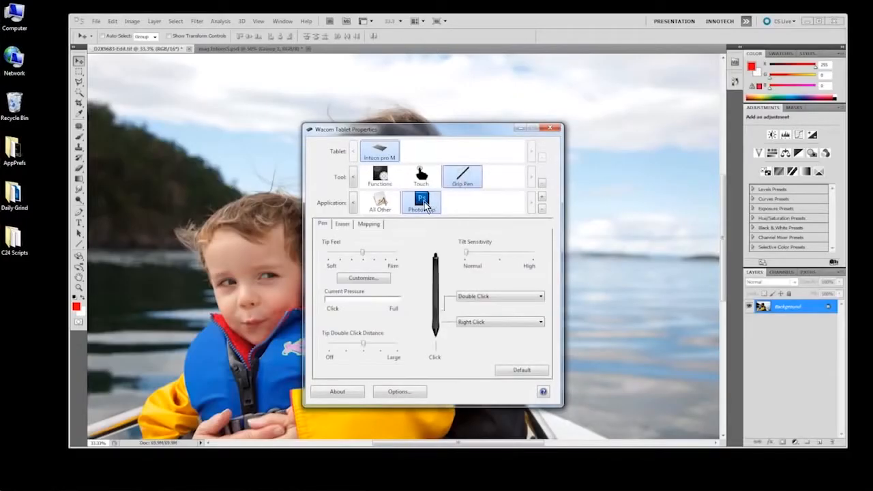
pyautogui.click(526, 298)
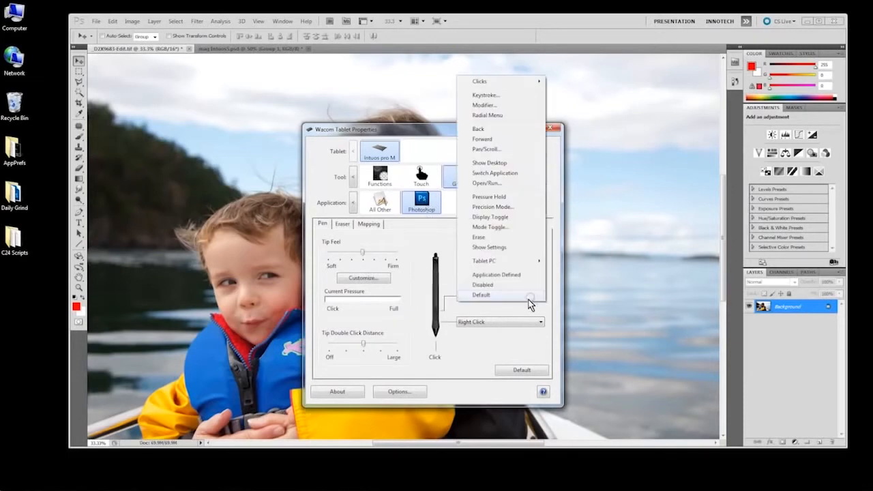
pyautogui.click(487, 104)
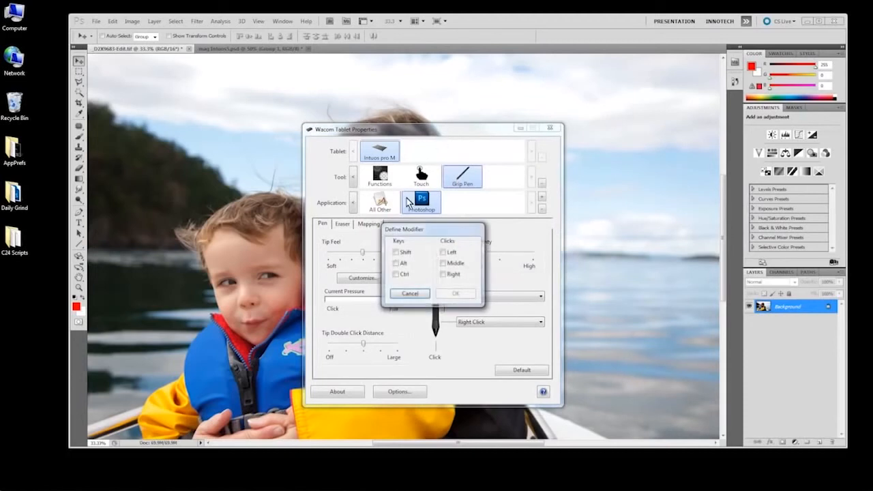
pyautogui.click(396, 265)
pyautogui.click(446, 302)
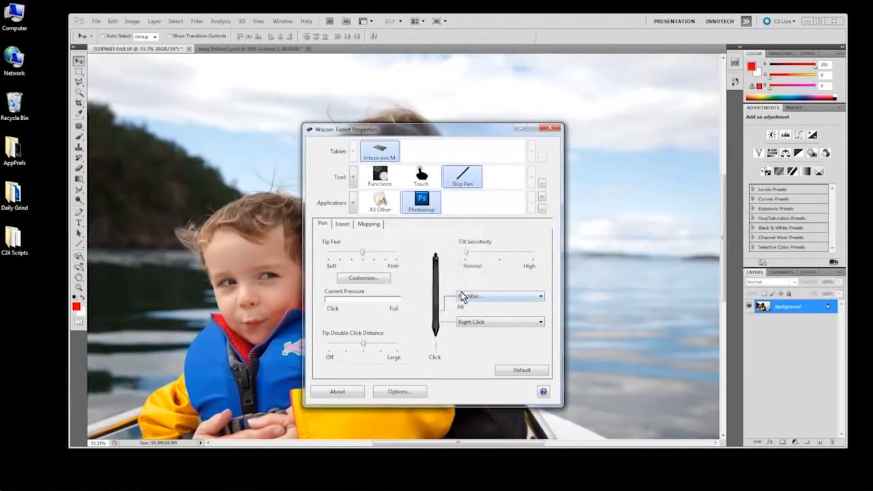
pyautogui.click(505, 325)
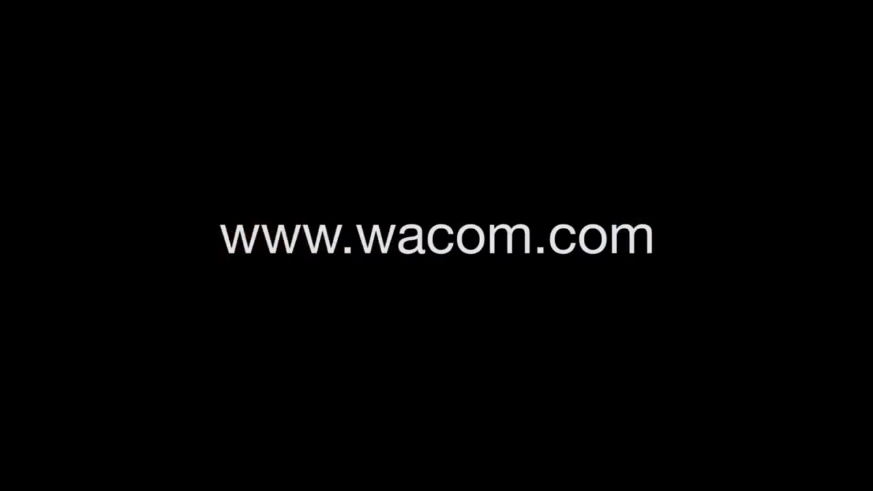